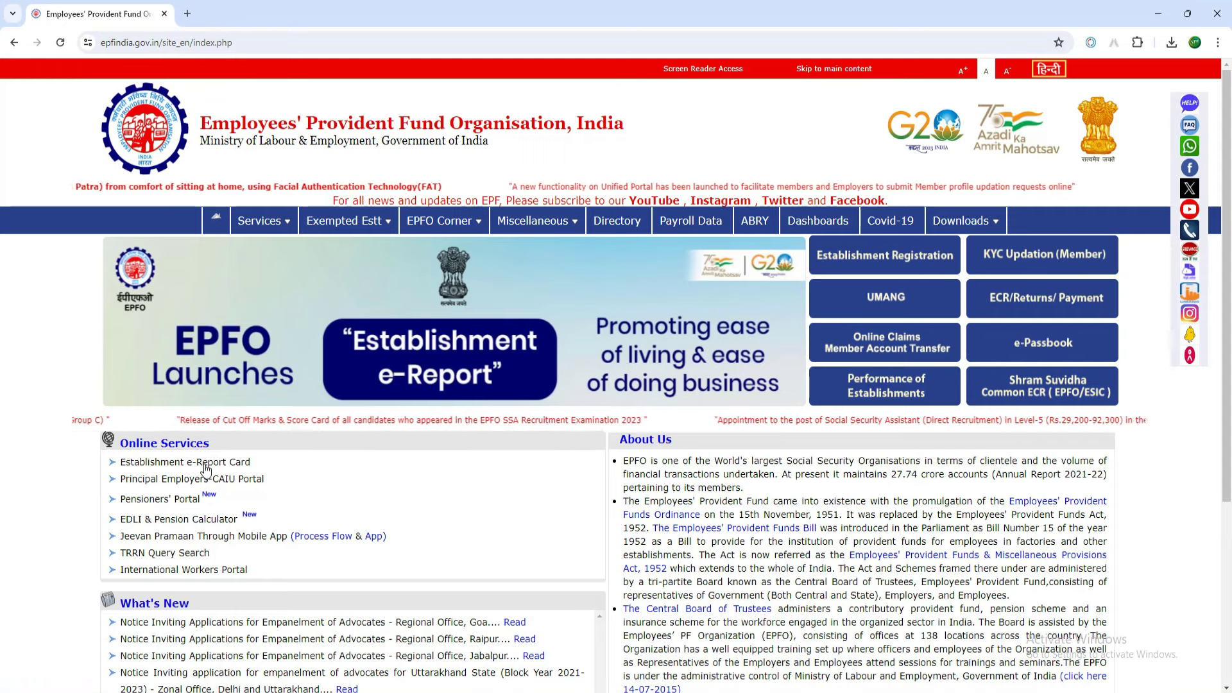
Step: Open the EPFO Pension Calculator through the EDLI & Pension Calculator service
left_click(186, 519)
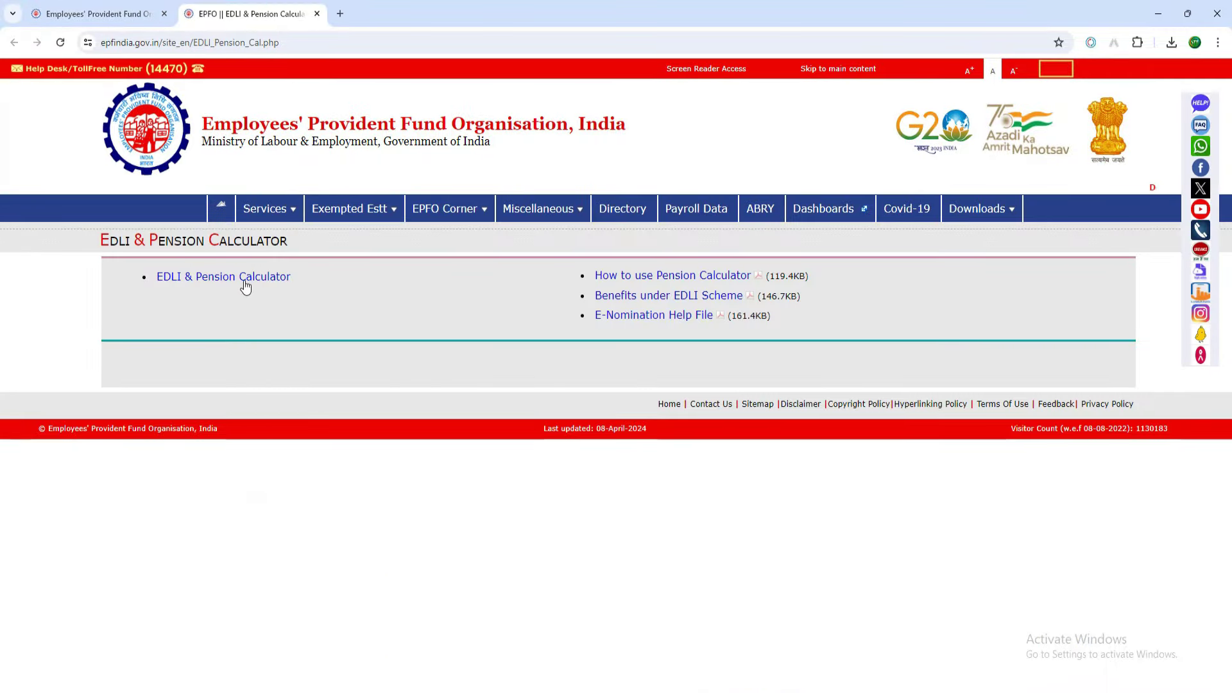
left_click(226, 282)
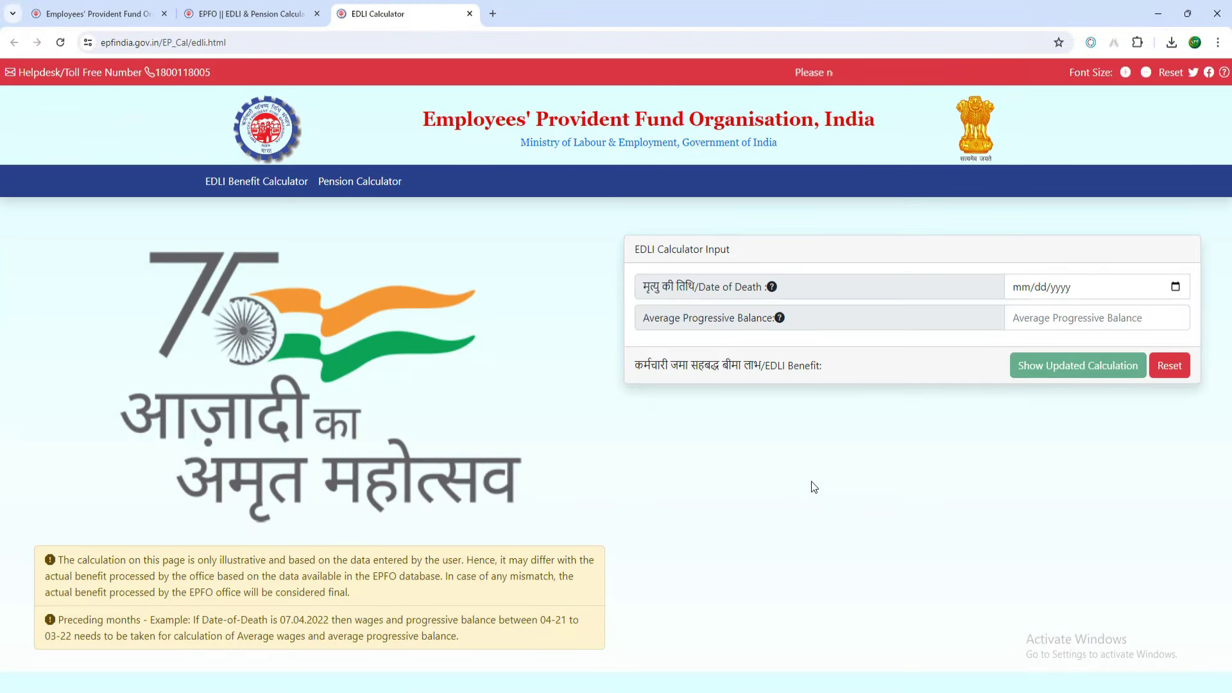
left_click(364, 182)
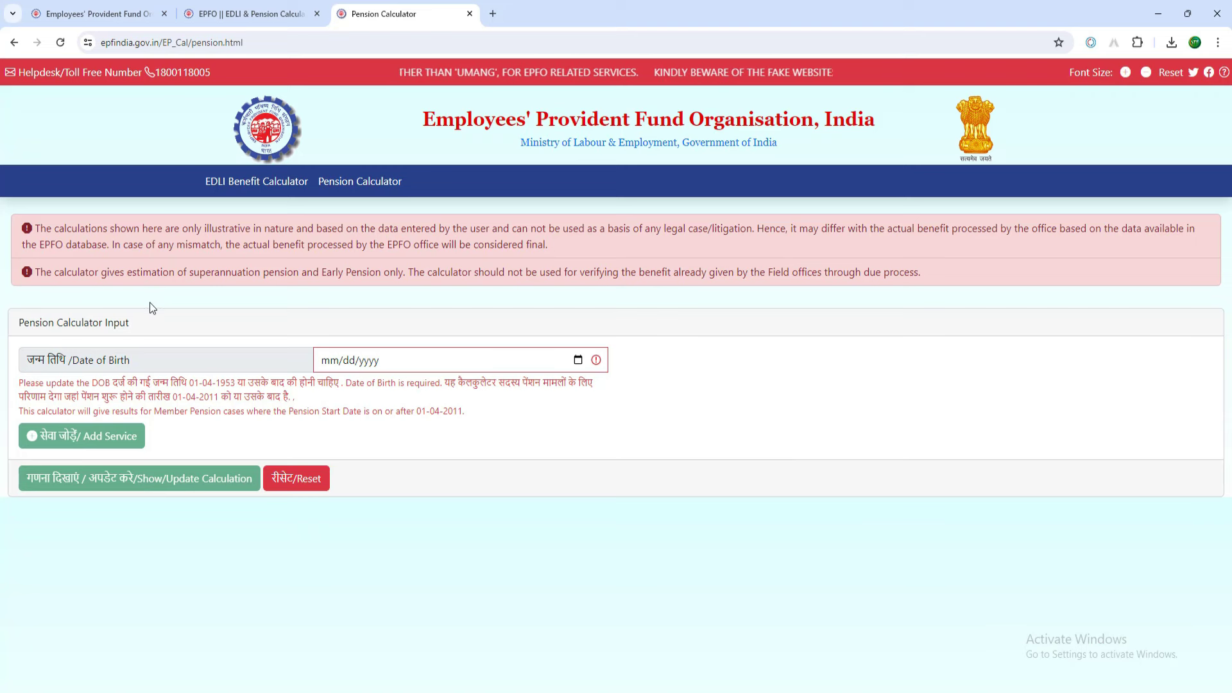
left_click_drag(191, 273, 403, 273)
left_click(327, 277)
left_click(453, 272)
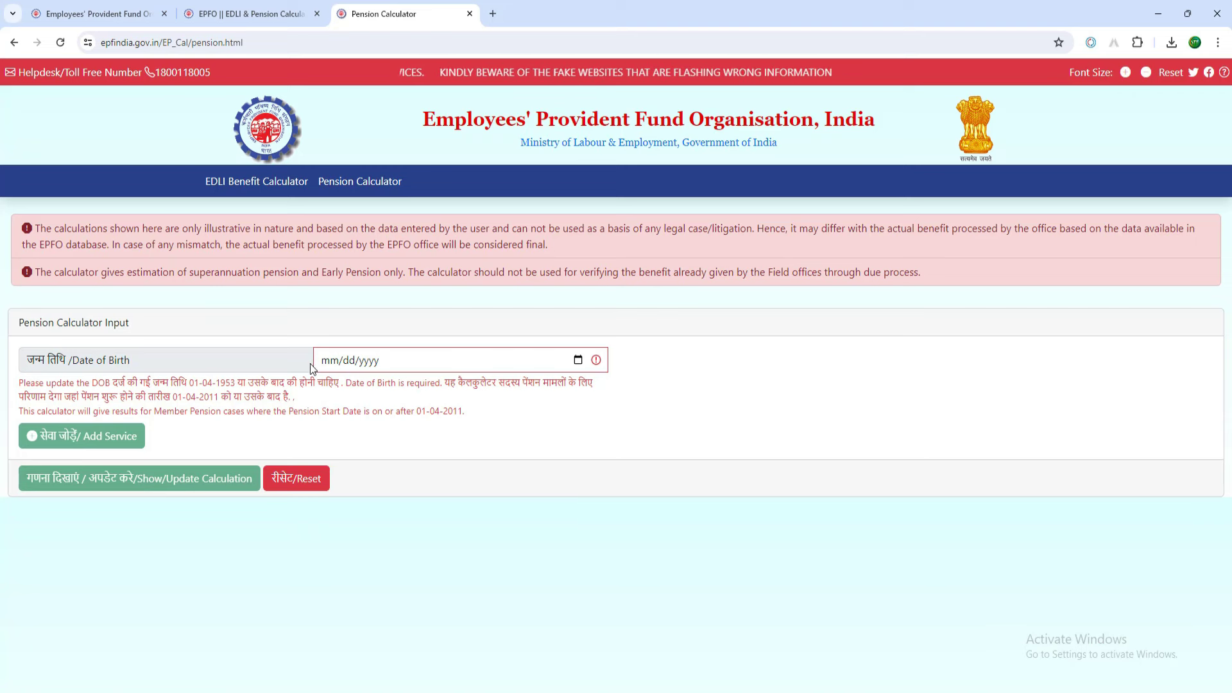
Step: Enter the member's date of birth in the pension calculator input
left_click(334, 362)
type("10051970")
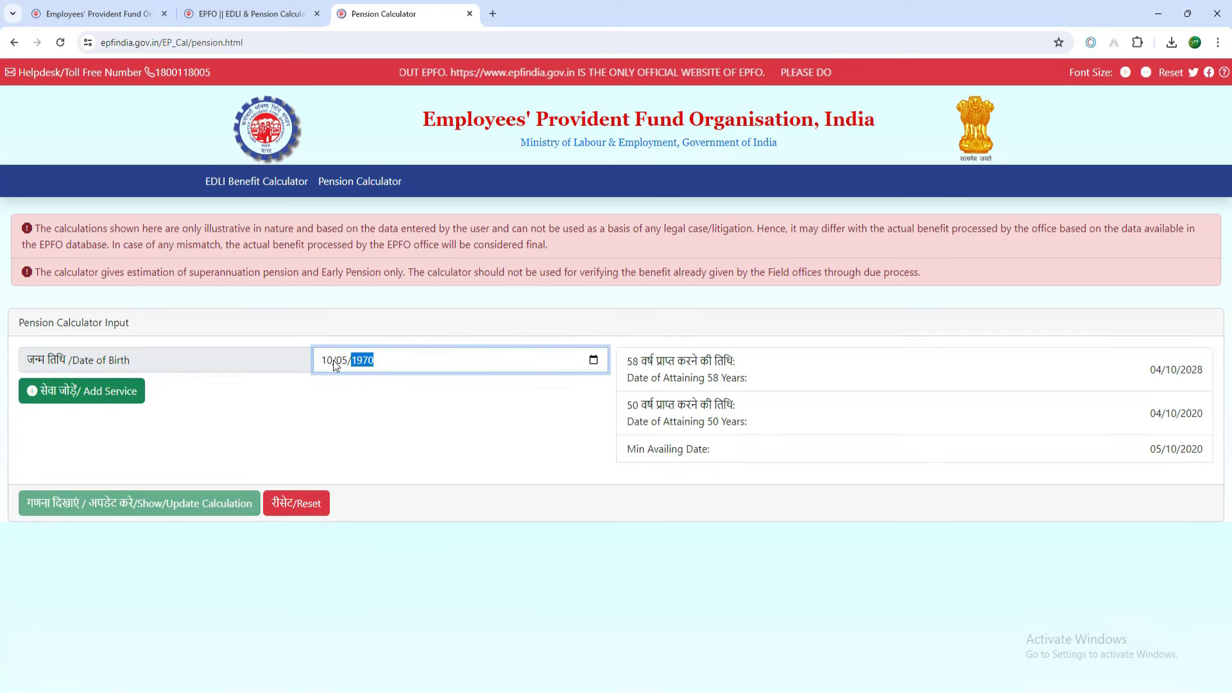
left_click(375, 398)
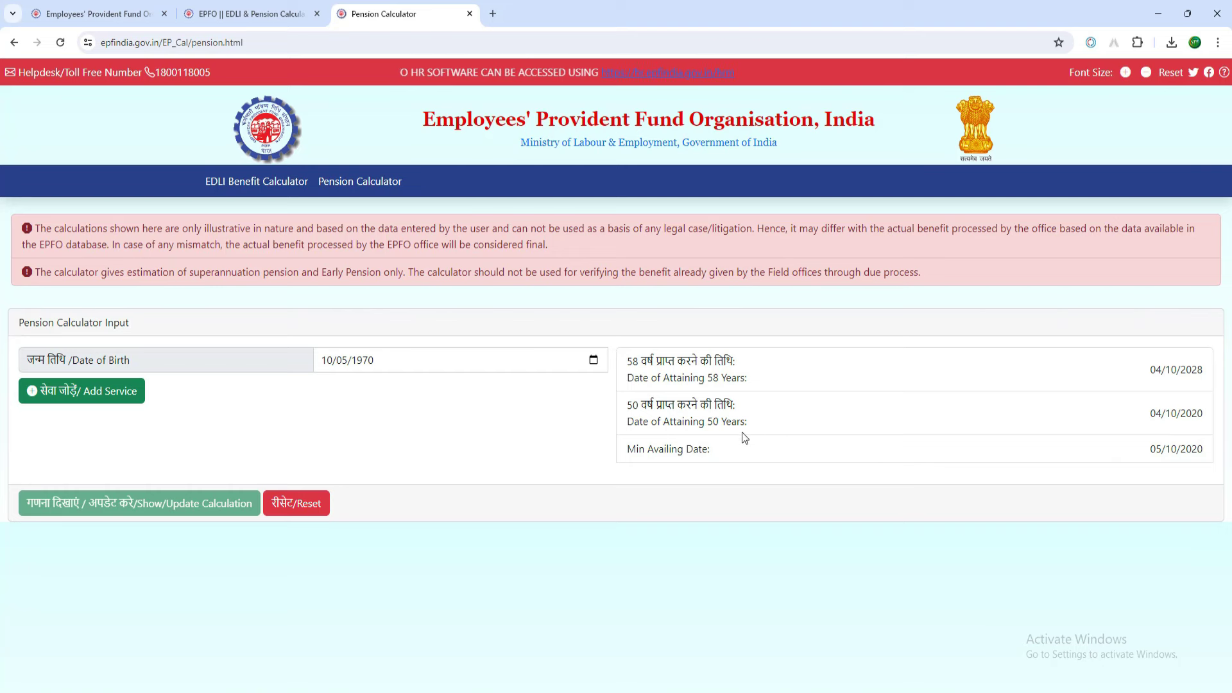
Step: Examine the calculated dates of attaining 58 years and 50 years
left_click_drag(705, 424, 748, 427)
left_click(661, 421)
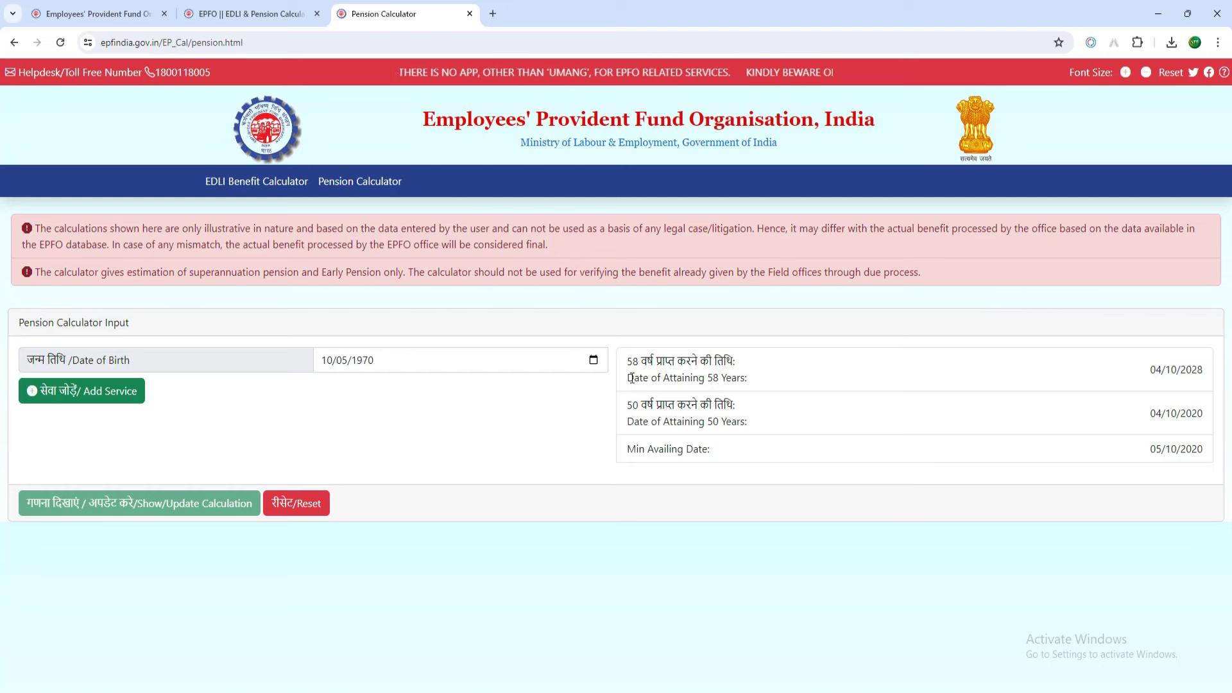
left_click_drag(628, 377, 745, 379)
left_click(658, 424)
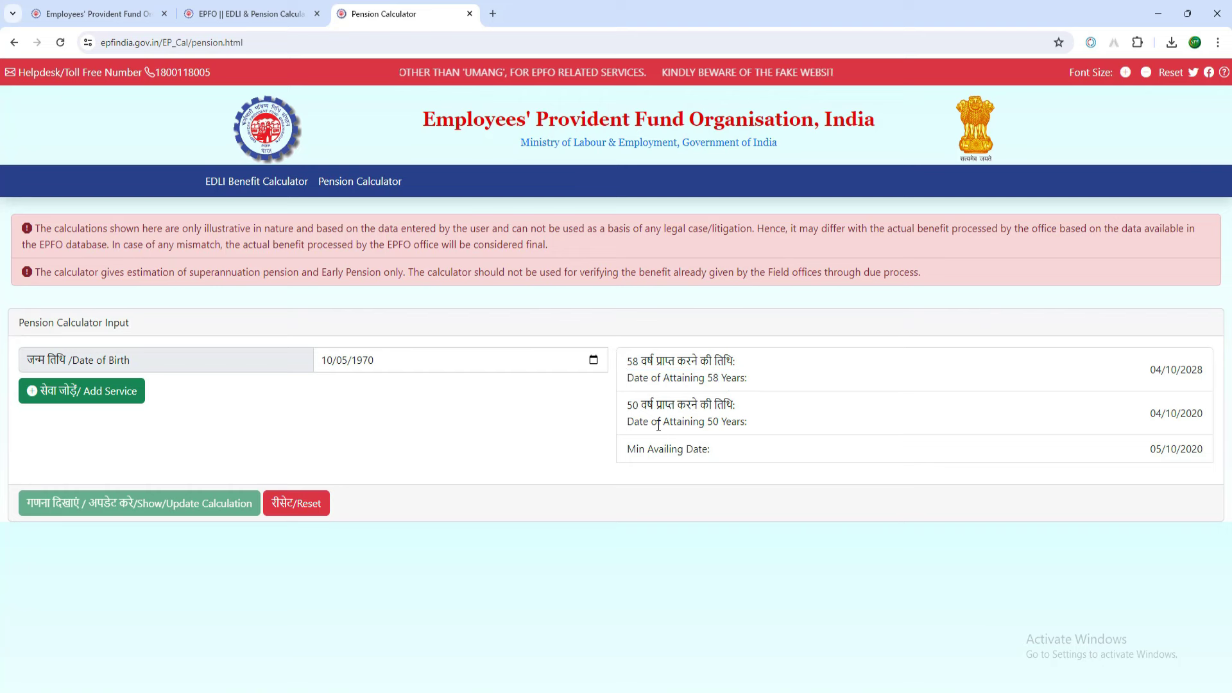
left_click_drag(627, 422, 740, 423)
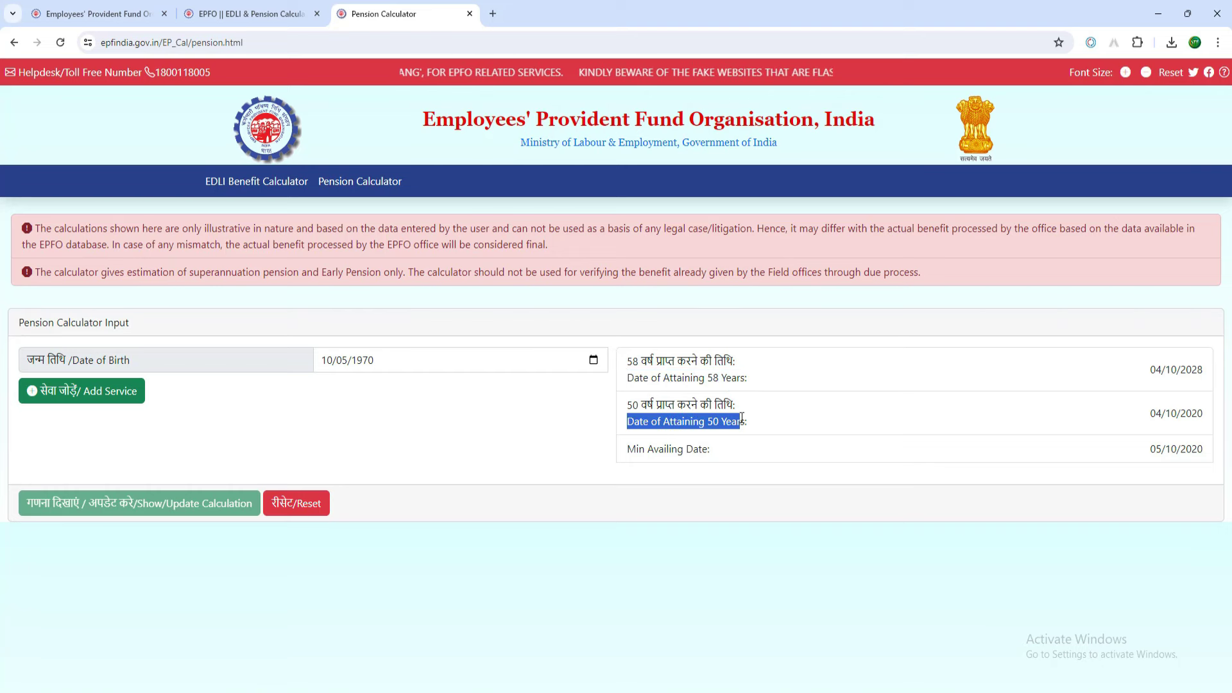
left_click(680, 424)
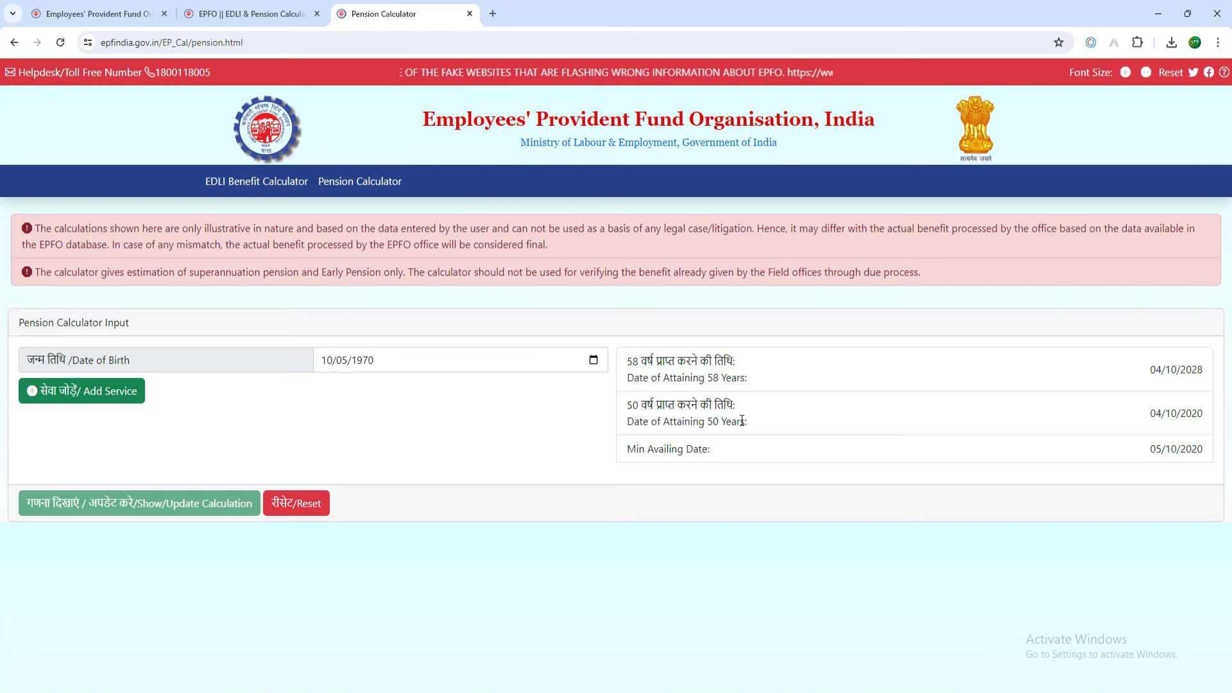
left_click_drag(705, 377, 737, 377)
left_click(681, 381)
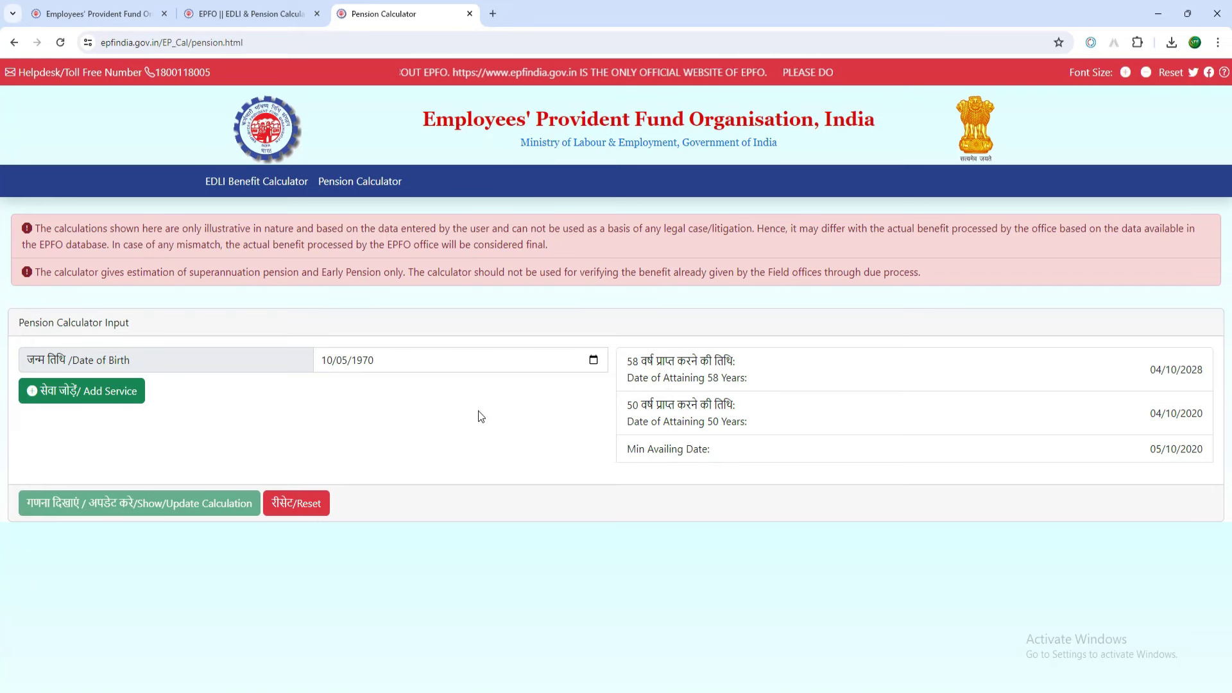
Step: Add a service period with date of joining 10/02/2011 and date of exit 04/01/2024
left_click(110, 396)
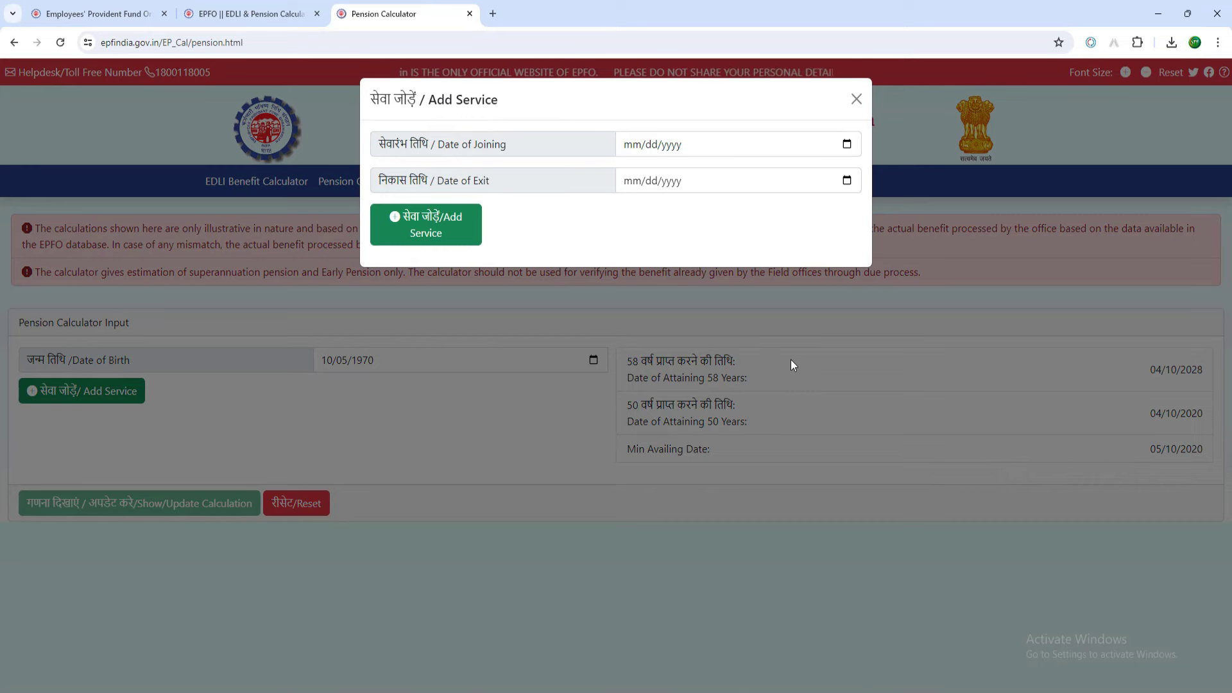
left_click(857, 103)
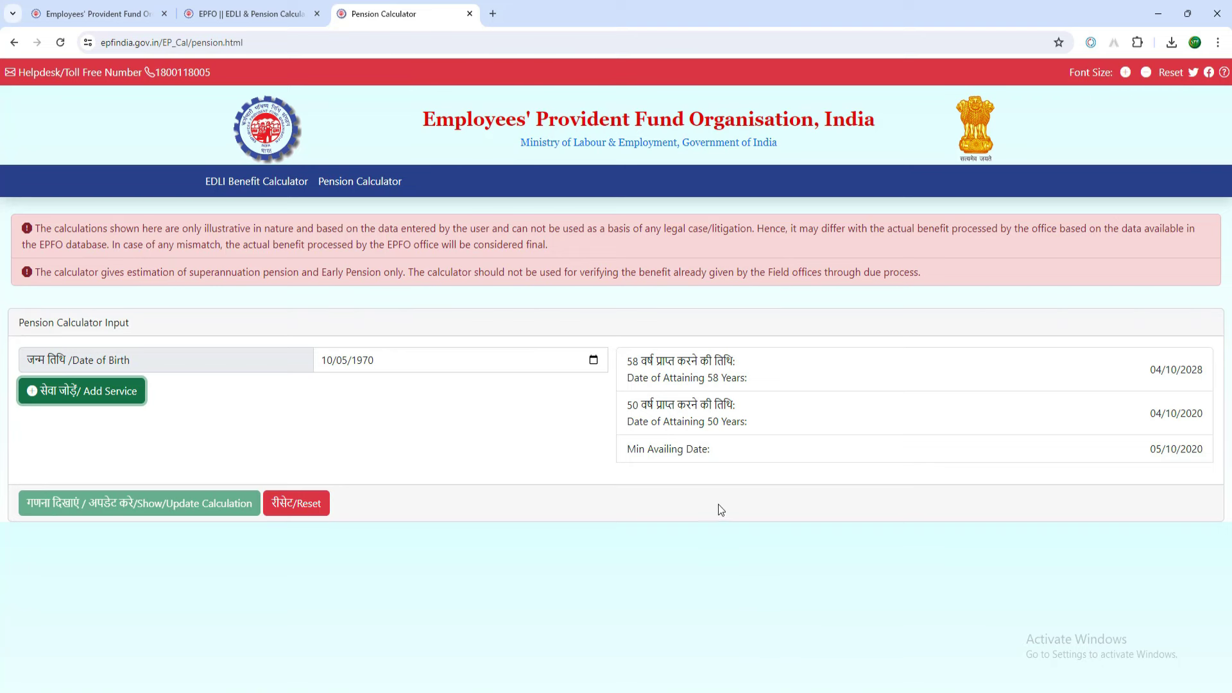
left_click(98, 392)
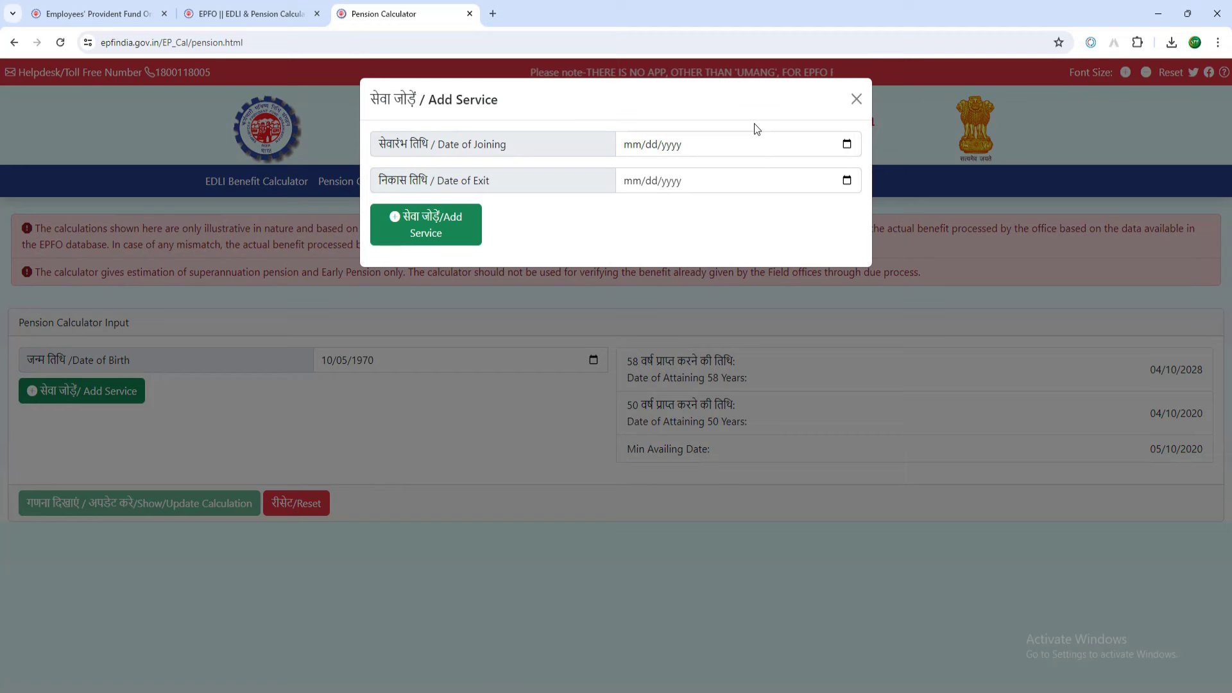
left_click(635, 145)
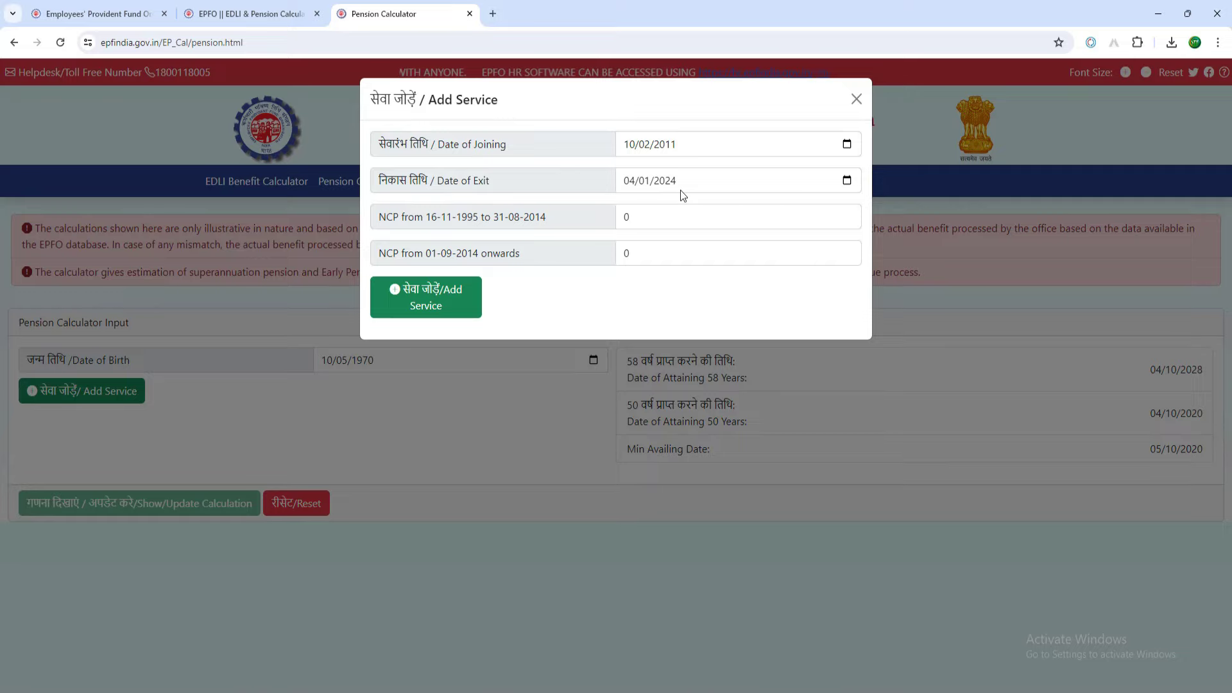
left_click(467, 303)
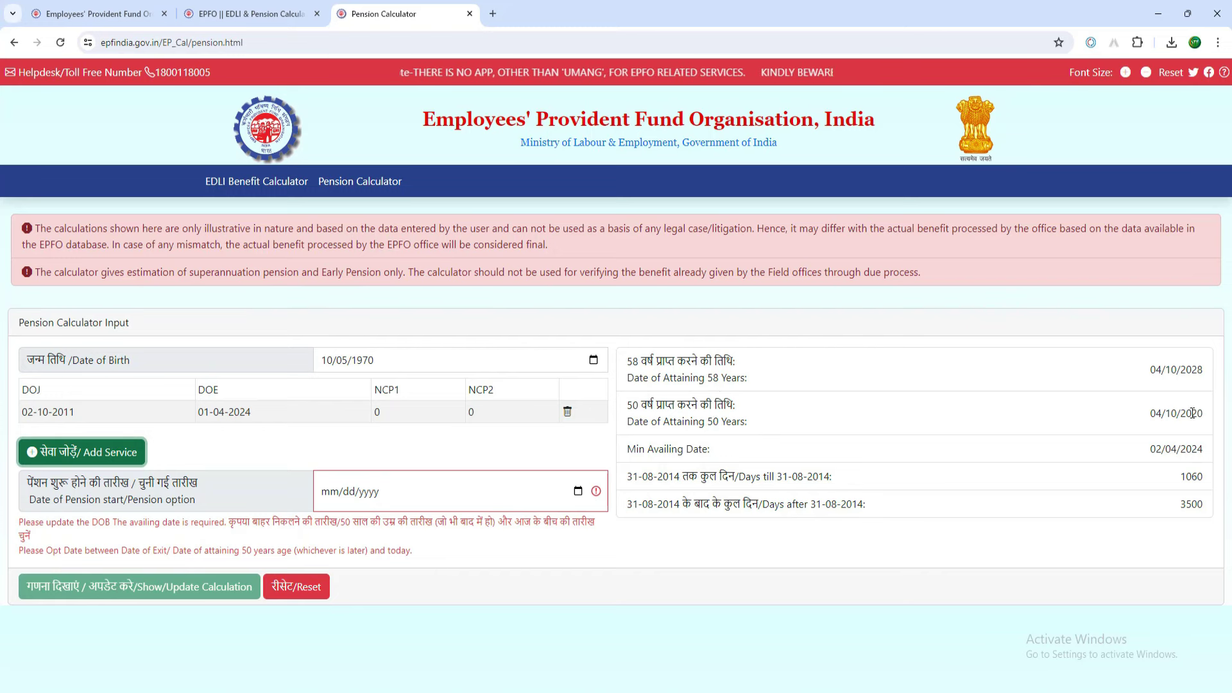
Step: Set the pension start date to 04/10/2020 and the pensionable salary to 12000, and show the pension calculation
left_click(332, 495)
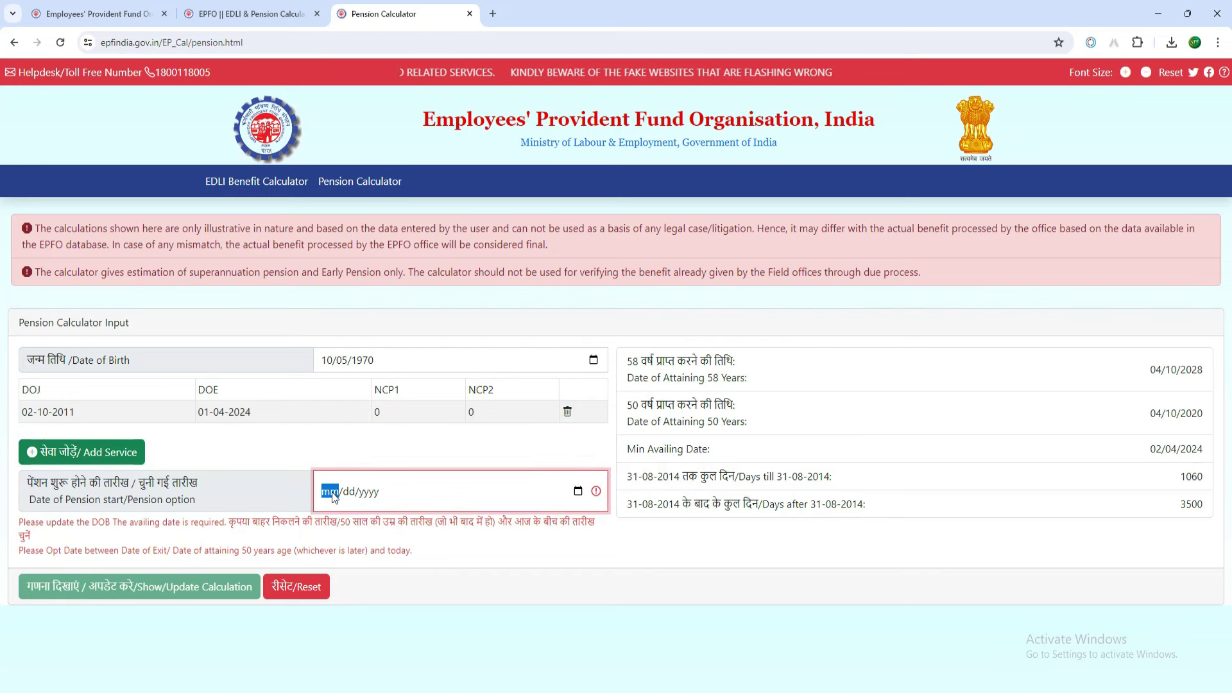
type("04/10/2020")
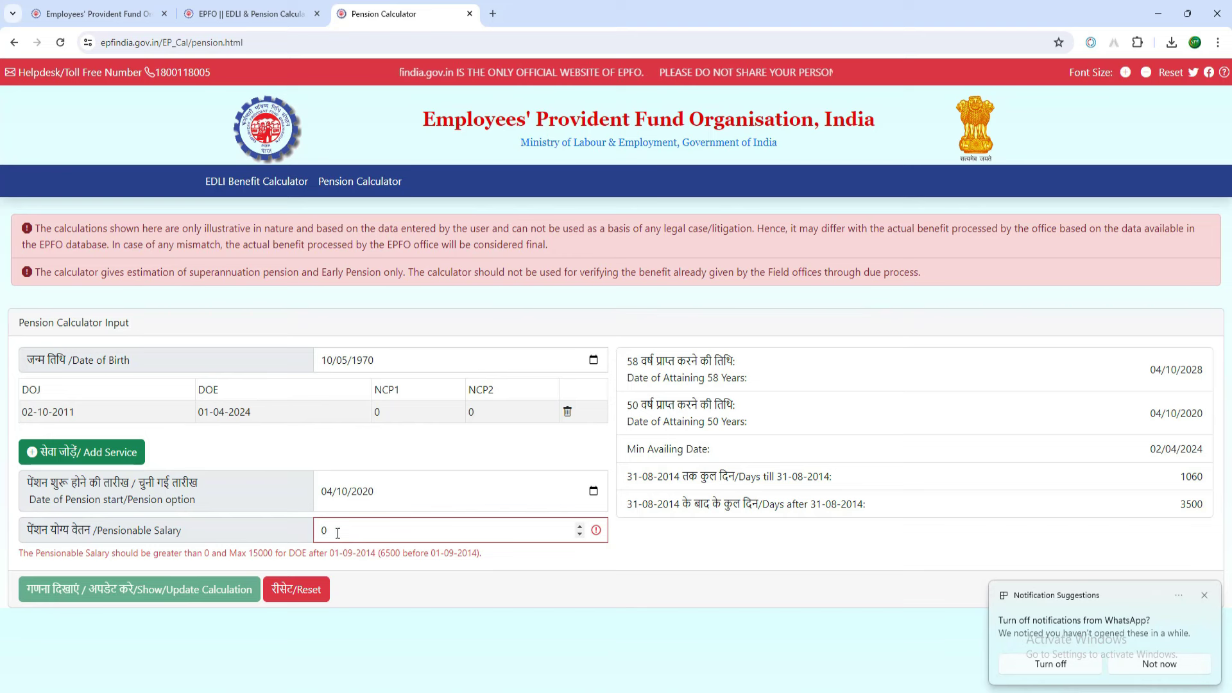
double_click(339, 530)
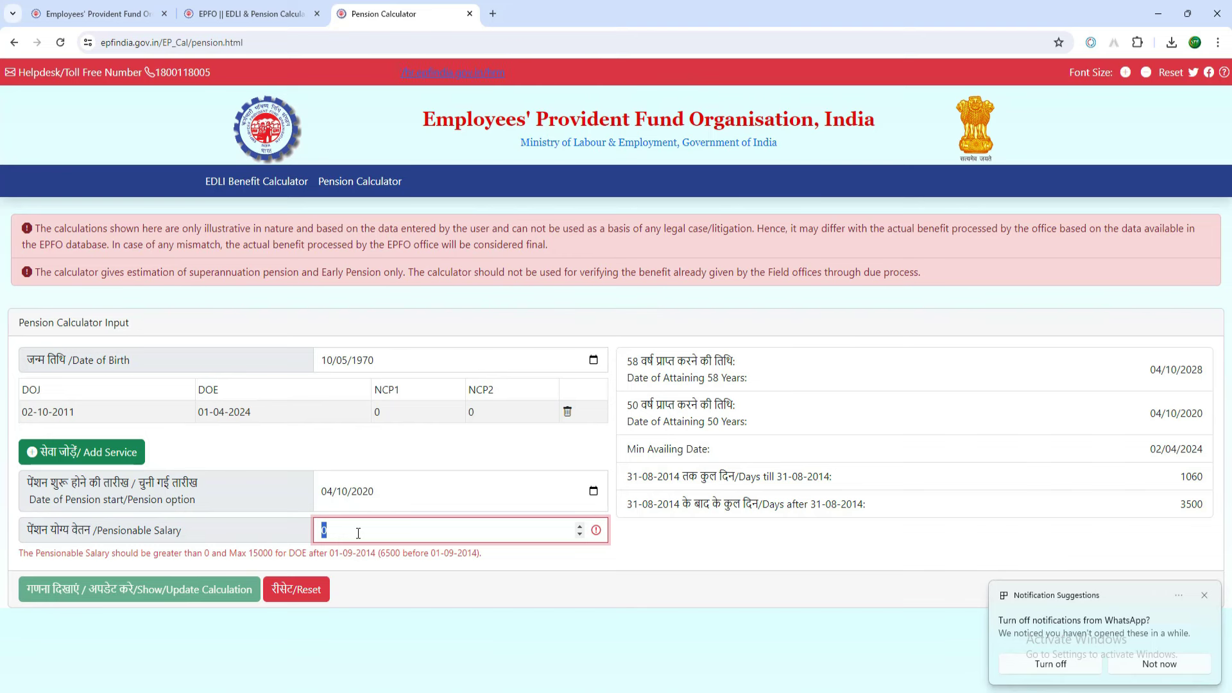
type("12000")
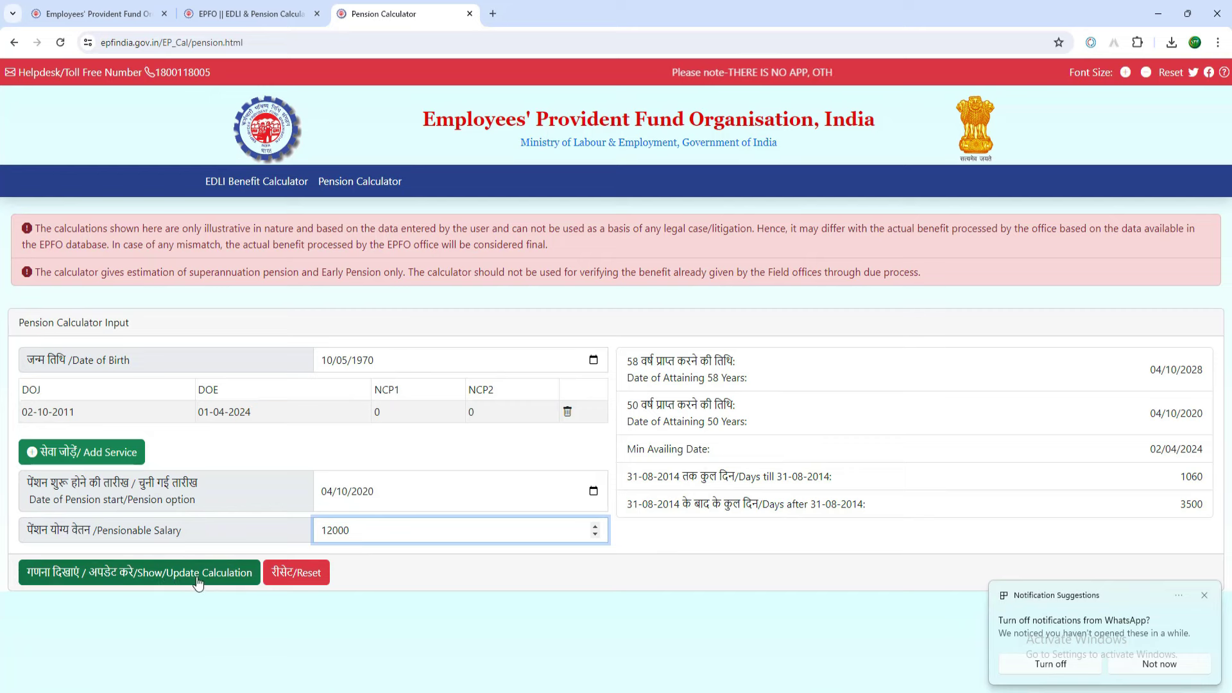
left_click(221, 580)
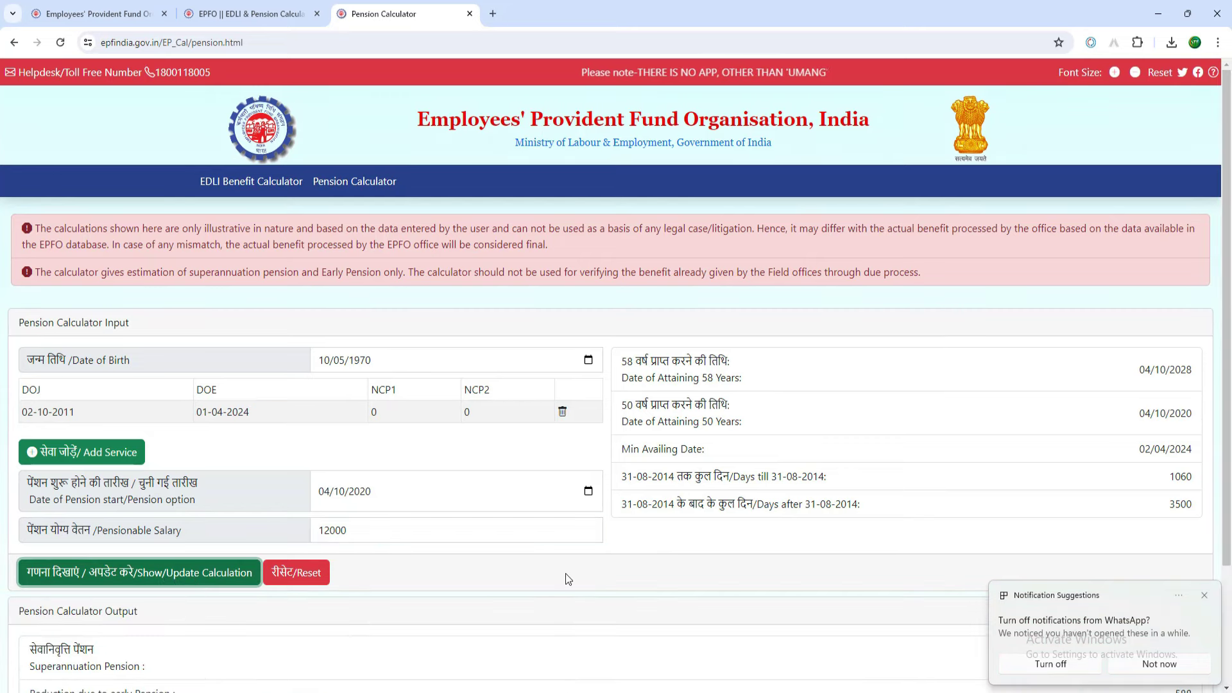
scroll(565, 572, "down", 2)
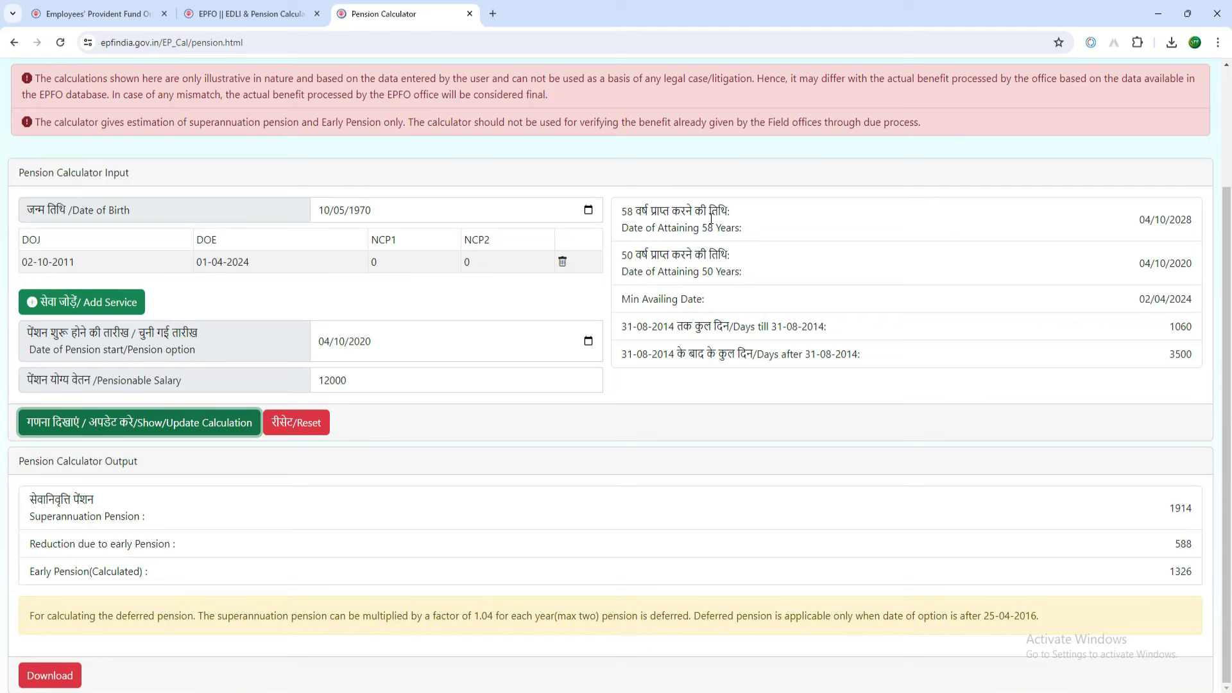
Step: Change the pension start date's year to 2028 and update the calculation
left_click(359, 342)
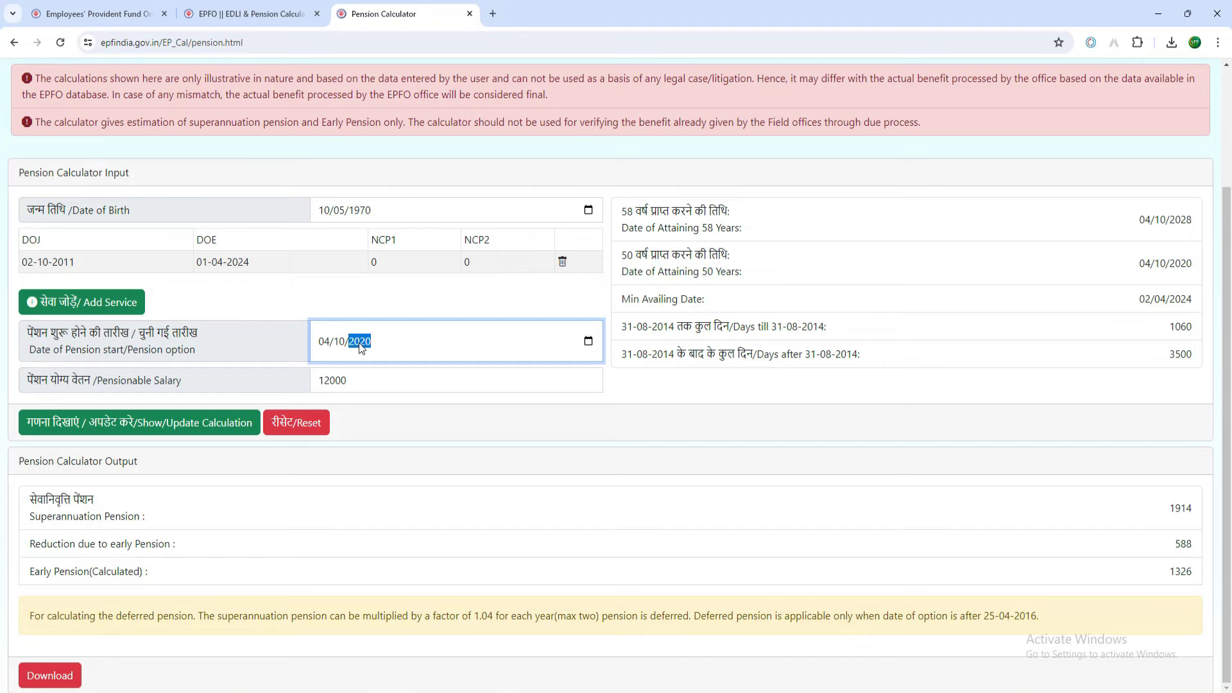
type("2028")
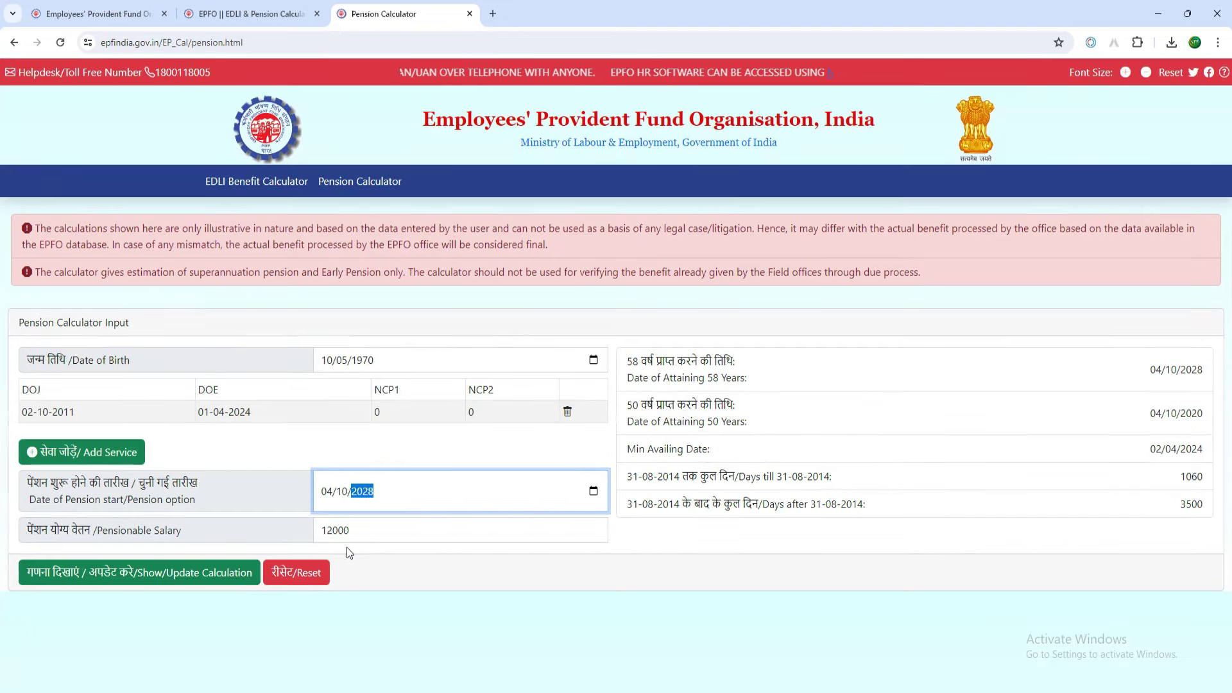
left_click(106, 575)
scroll(727, 611, "down", 2)
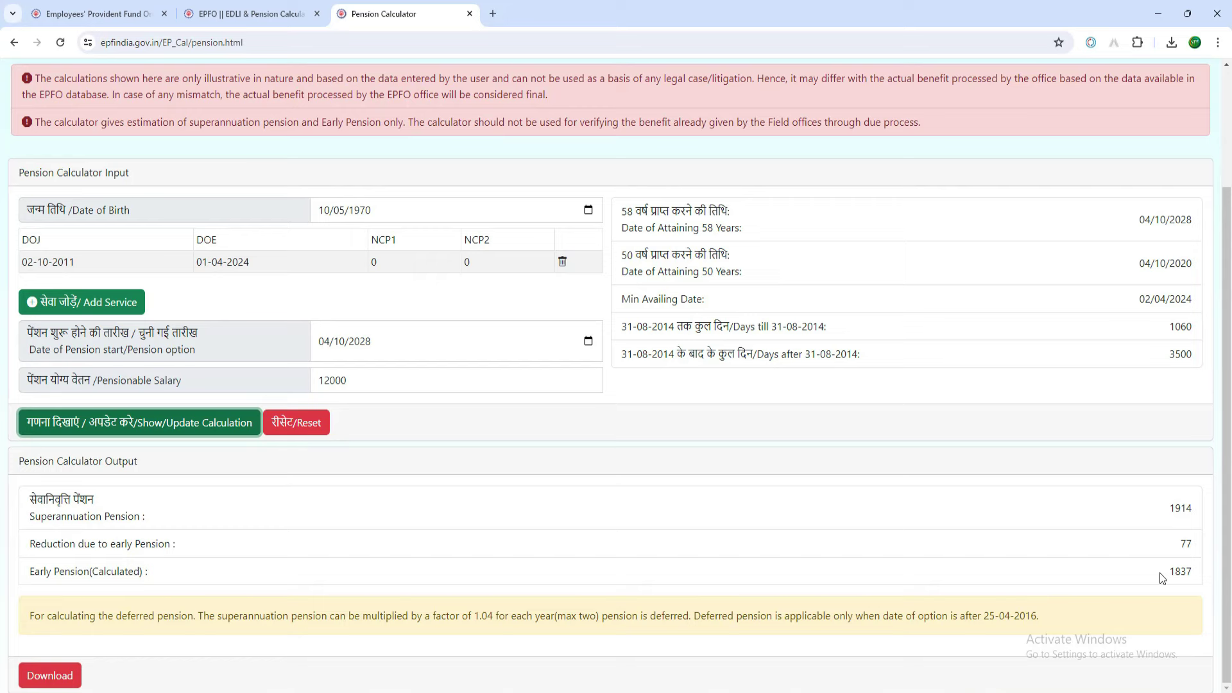
Step: Delete the service period from the pension calculator input
scroll(860, 623, "up", 3)
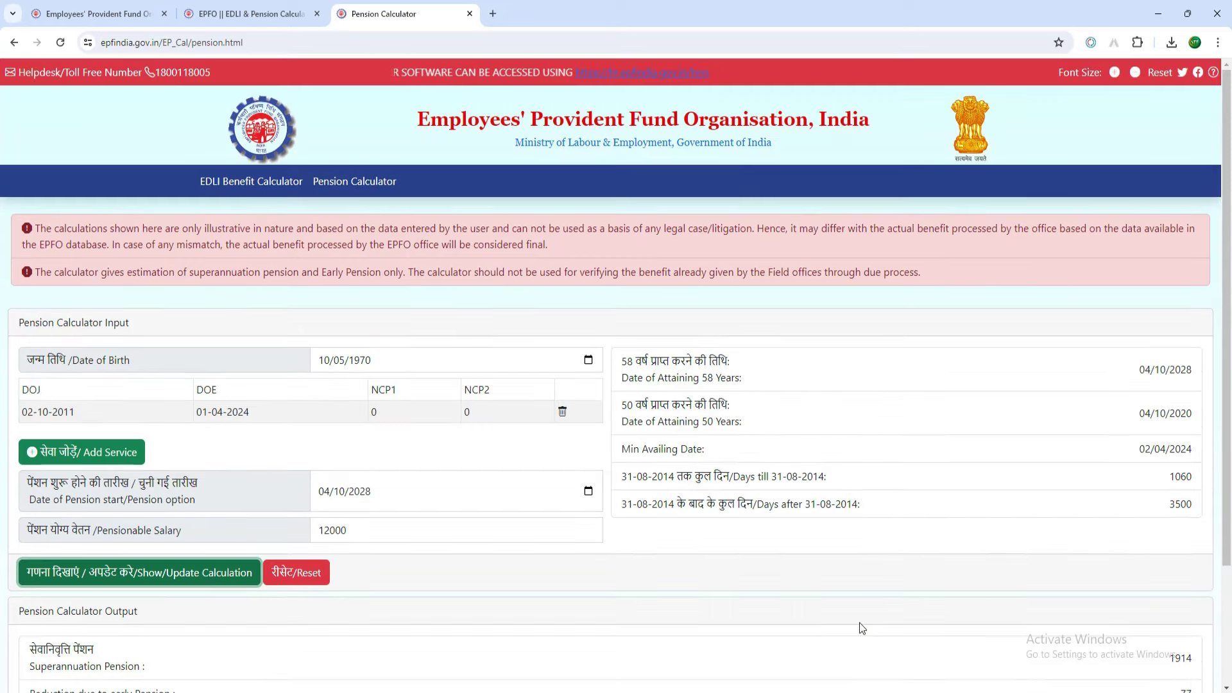
left_click(562, 411)
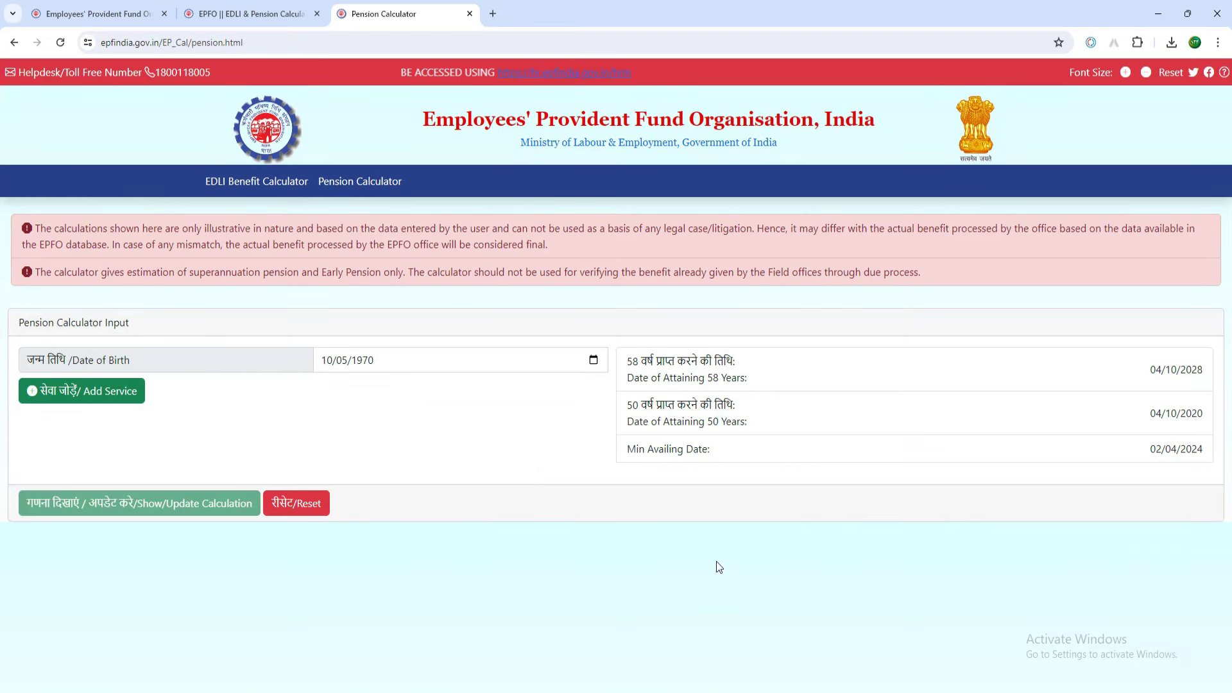